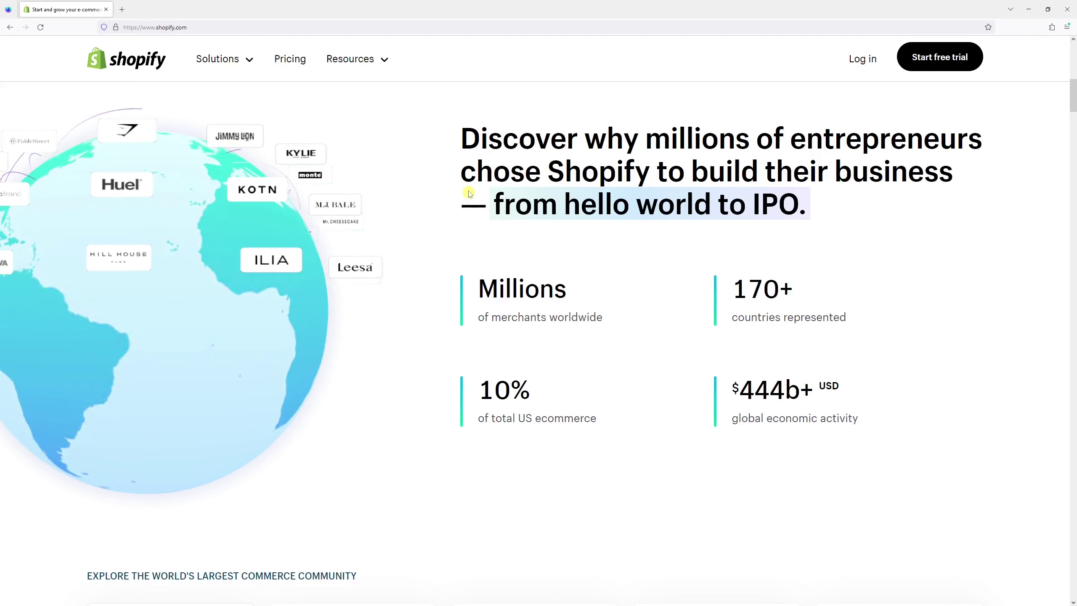
scroll(470, 194, "down", 5)
scroll(473, 233, "down", 5)
scroll(473, 225, "down", 5)
scroll(474, 222, "down", 5)
scroll(471, 225, "down", 5)
scroll(471, 253, "down", 5)
scroll(464, 247, "down", 5)
scroll(463, 277, "down", 5)
scroll(464, 273, "down", 5)
scroll(464, 271, "down", 3)
scroll(472, 257, "up", 1)
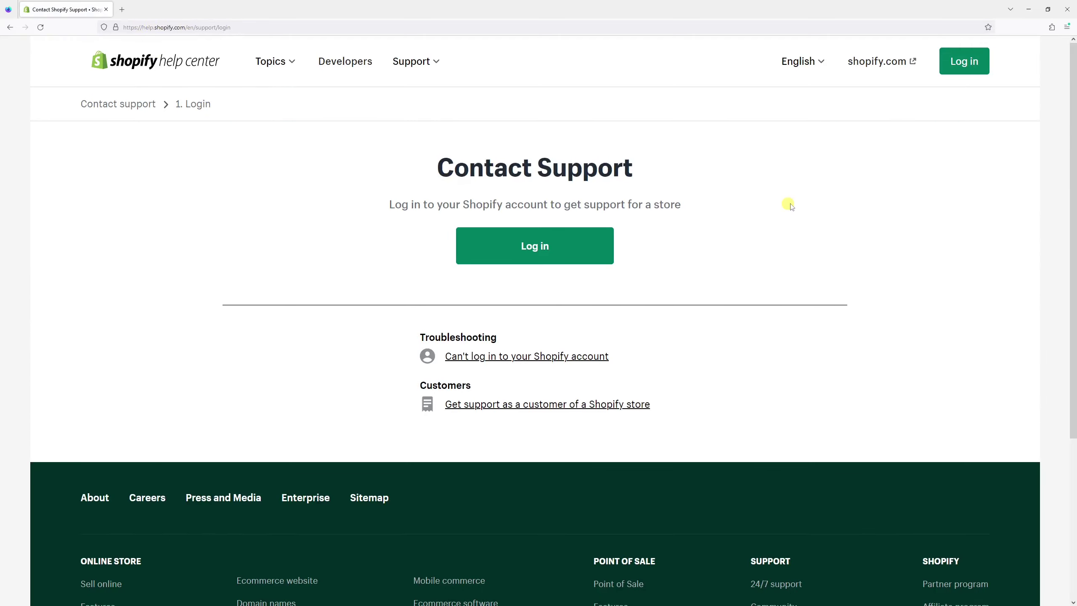
Log in to the Shopify account with email and password to reach the support topics.
left_click(965, 66)
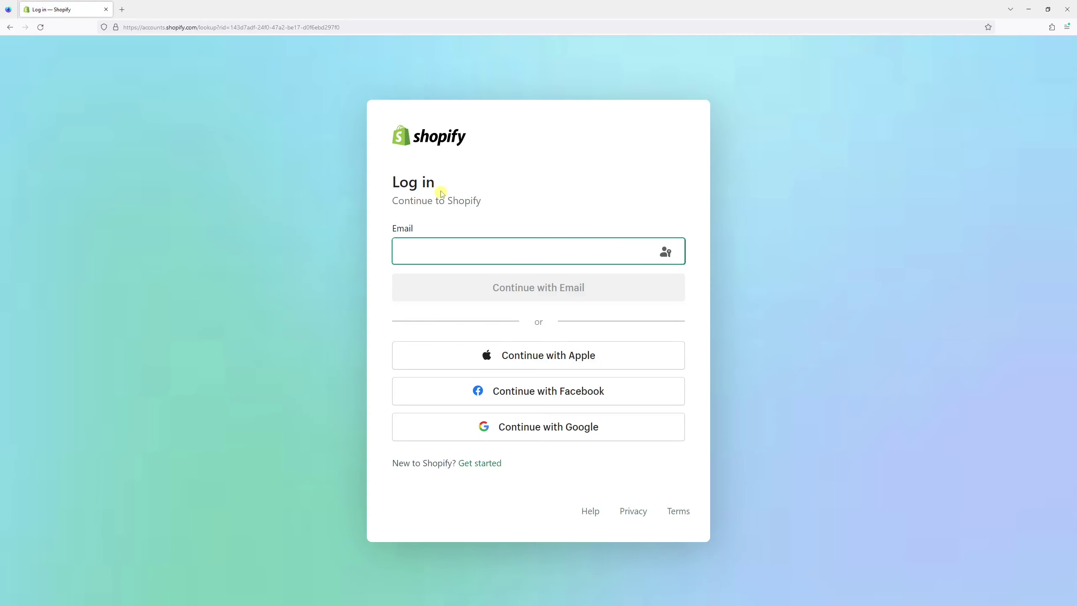
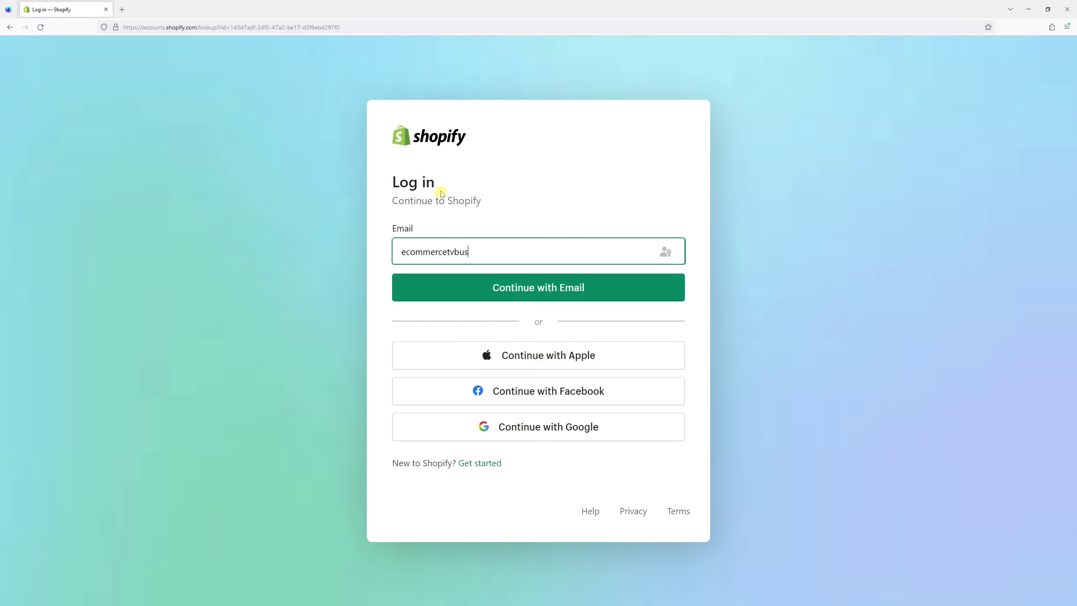
key("Return")
type("•")
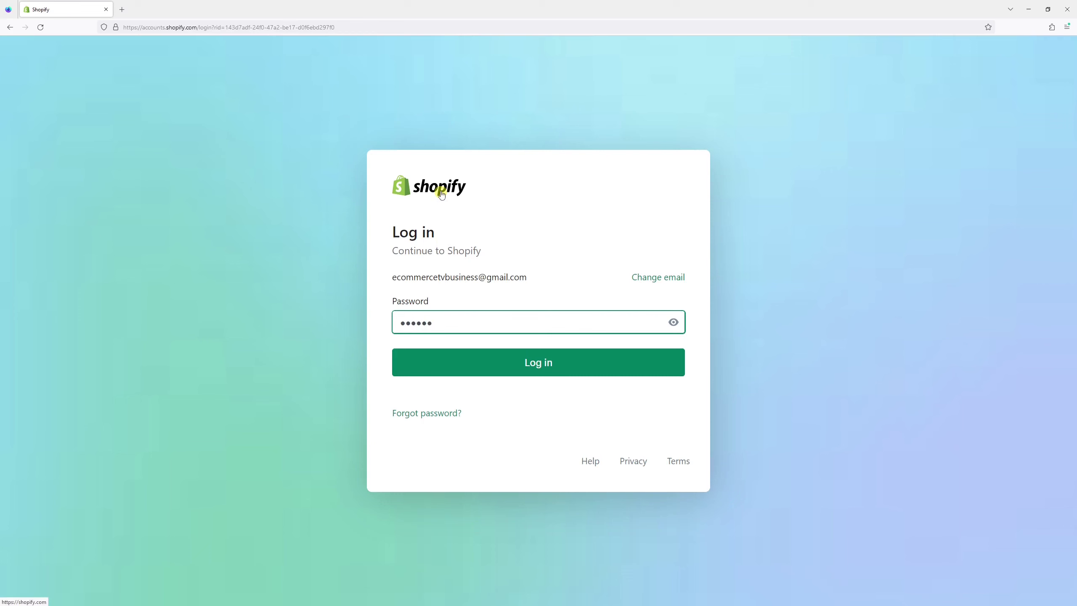
key("Return")
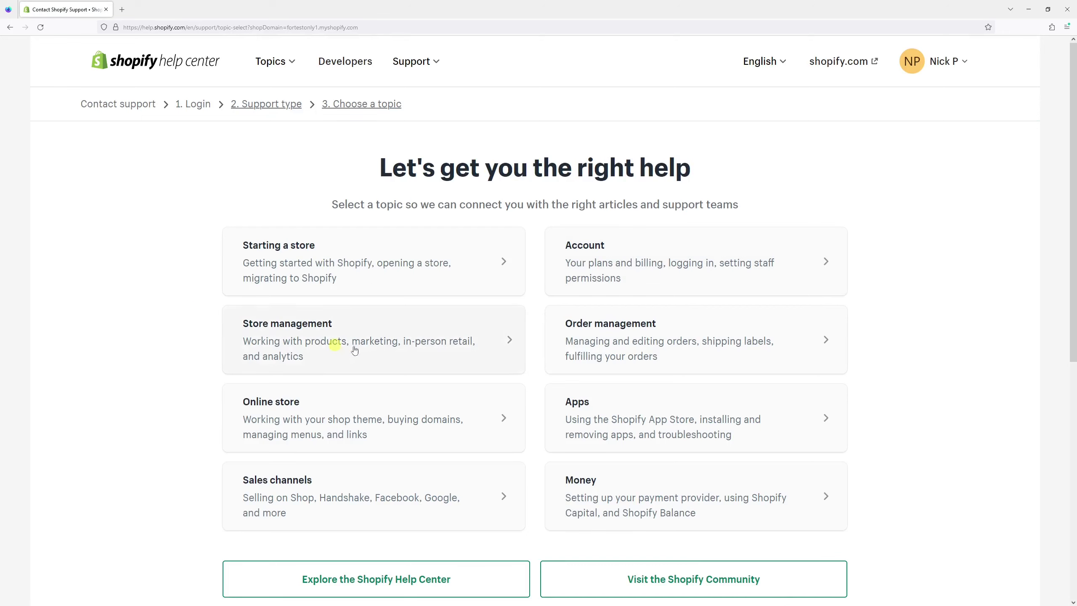
Pick Order management as the support topic.
left_click(656, 340)
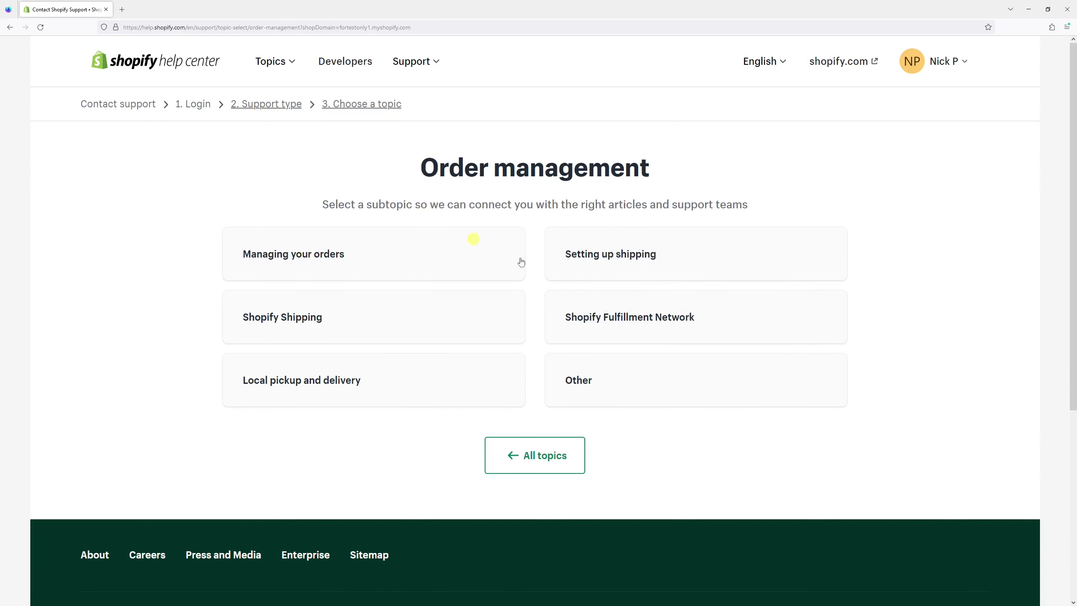
Choose the Other subtopic, preview Leave a message, then go back to the contact options.
left_click(624, 386)
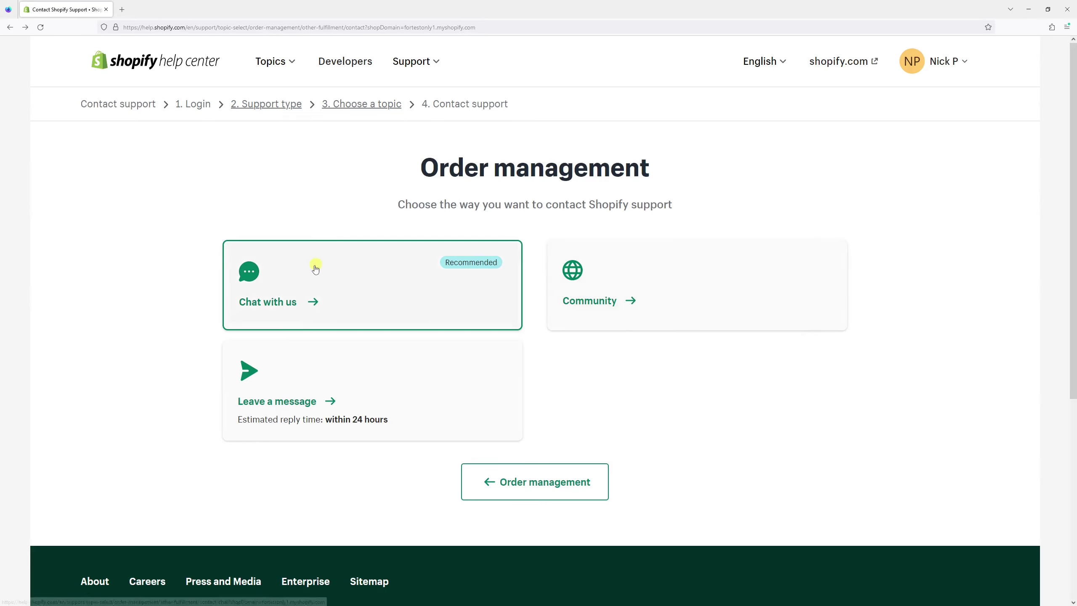
left_click(373, 368)
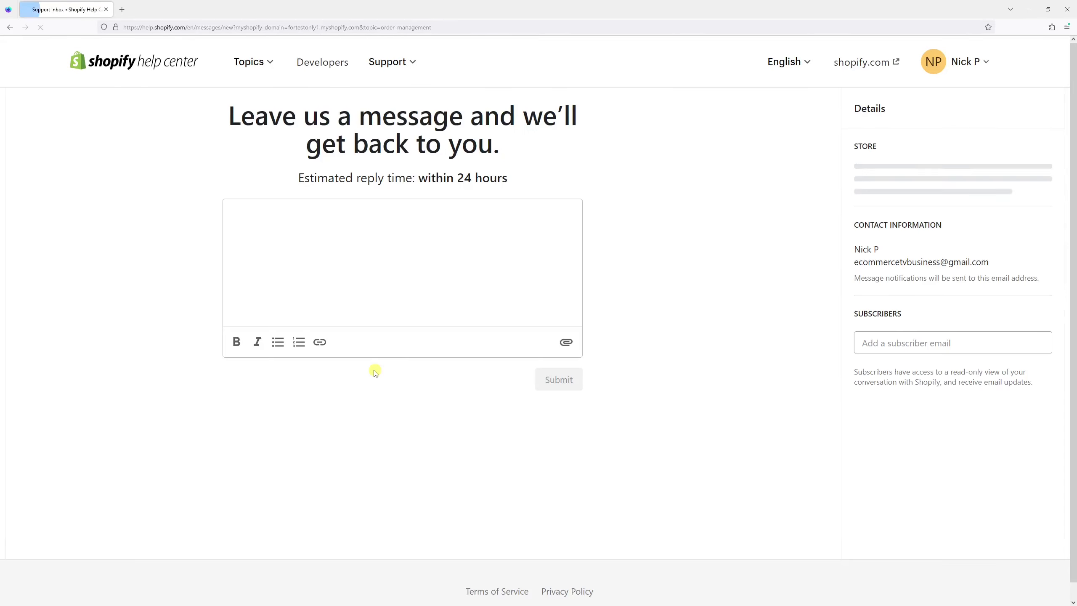
key("alt+Left")
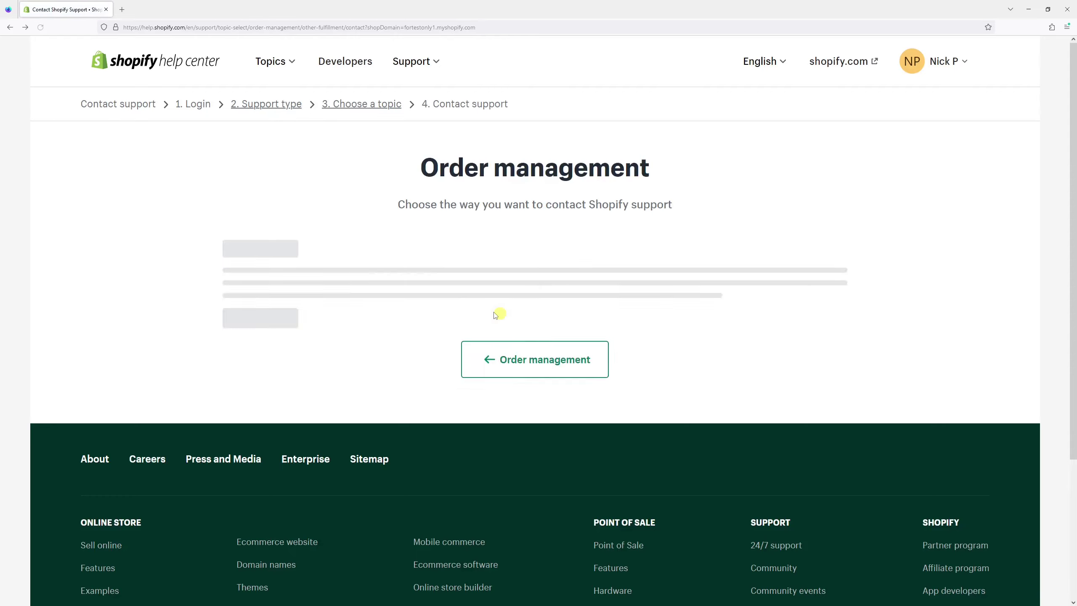
Open the Community contact option to reach the Shopify Community welcome page.
left_click(703, 277)
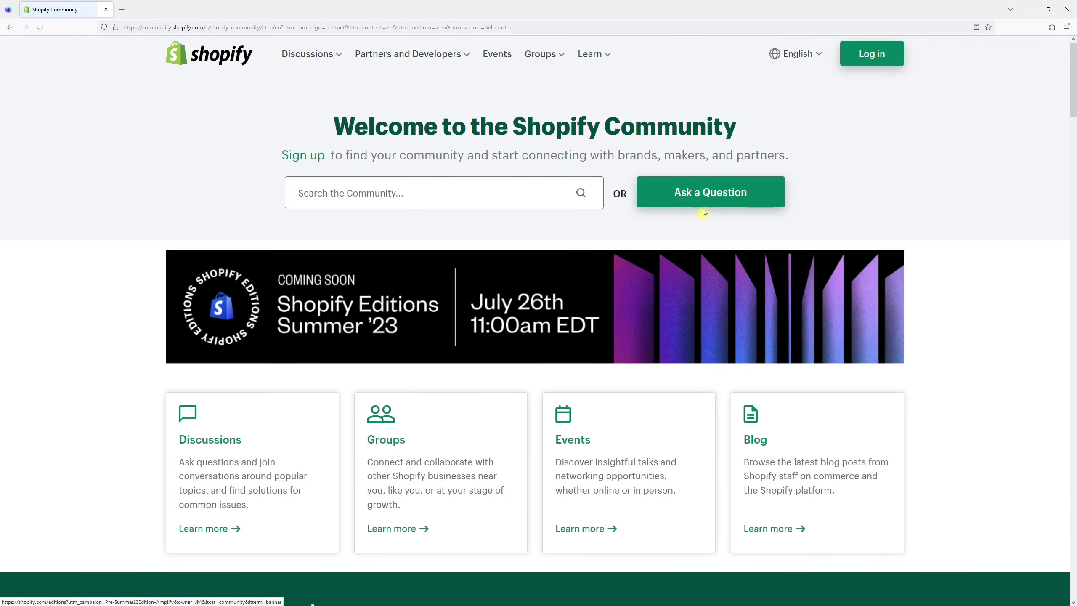
left_click(704, 209)
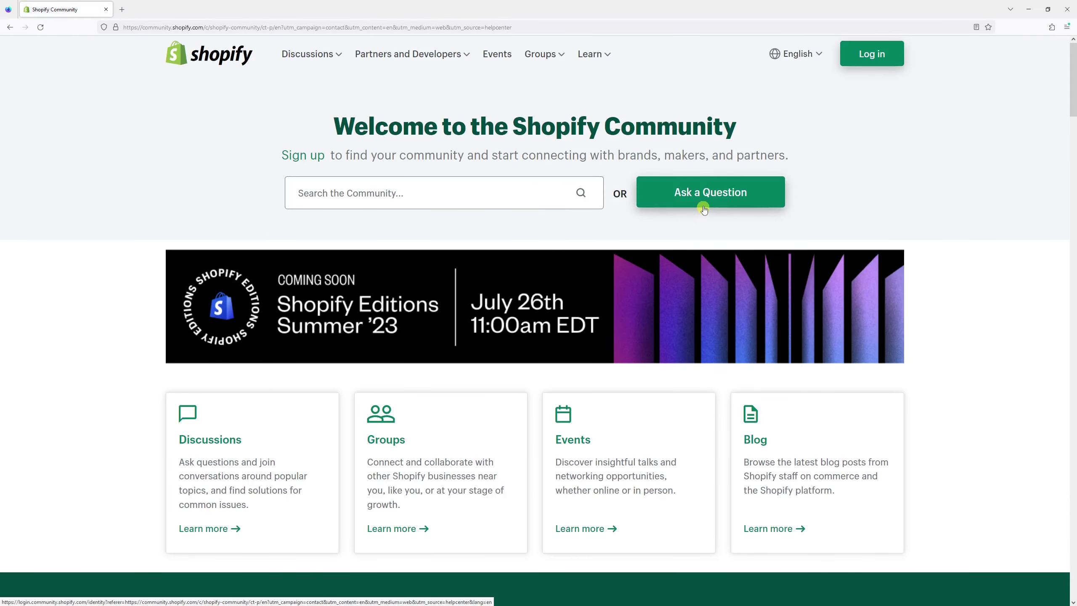